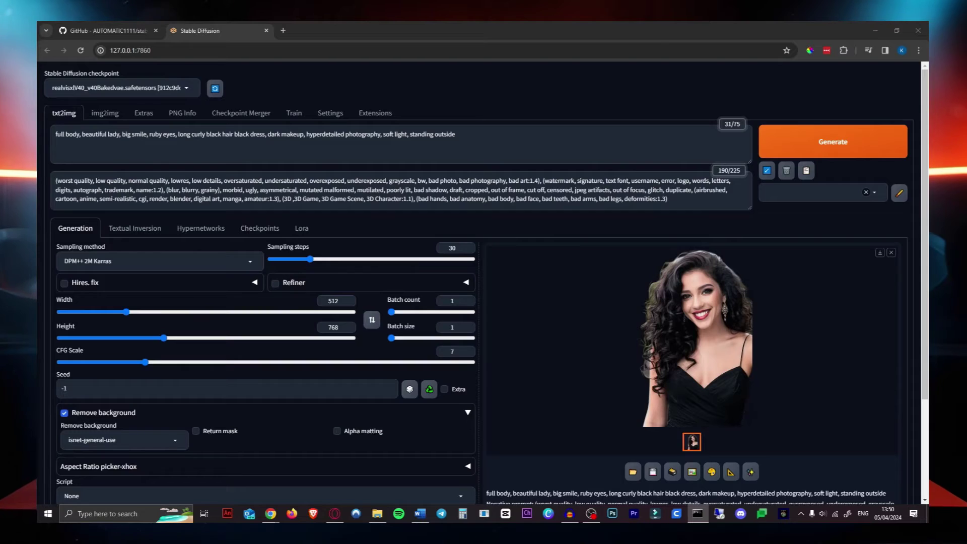
Open the generated curly-haired woman portrait full size in the lightbox viewer
click(656, 288)
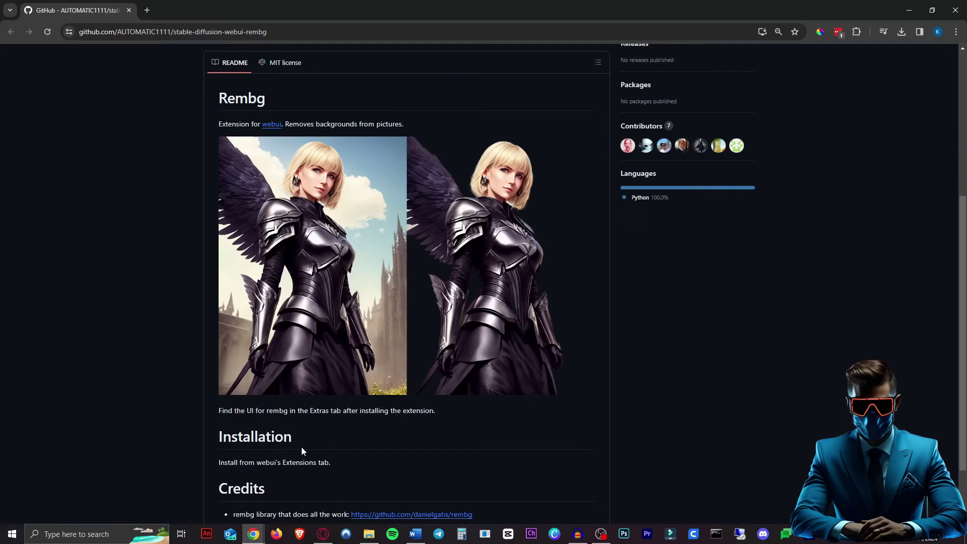
Launch Stable Diffusion WebUI by running run.bat from the STABLE DIFFUSION install folder
click(369, 534)
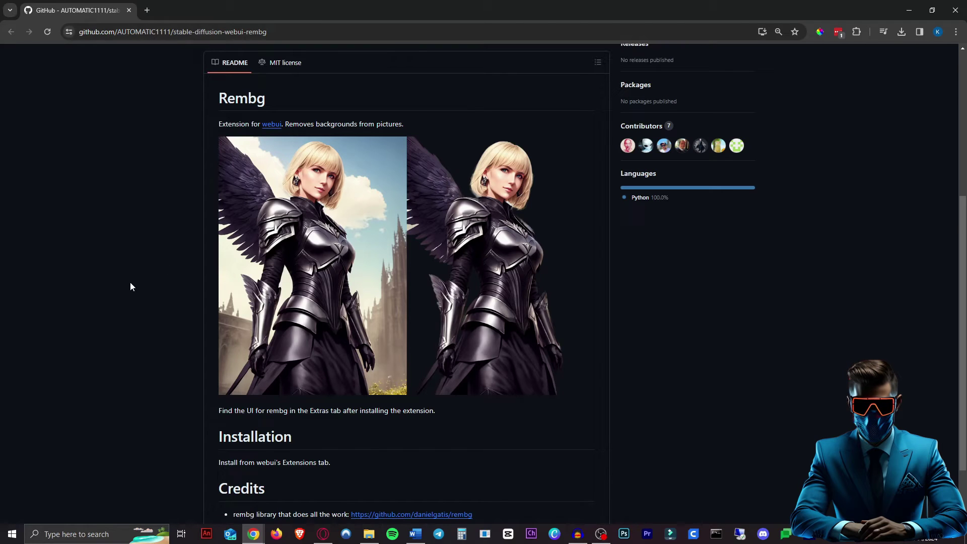
scroll(132, 302, up, 1)
scroll(127, 312, up, 5)
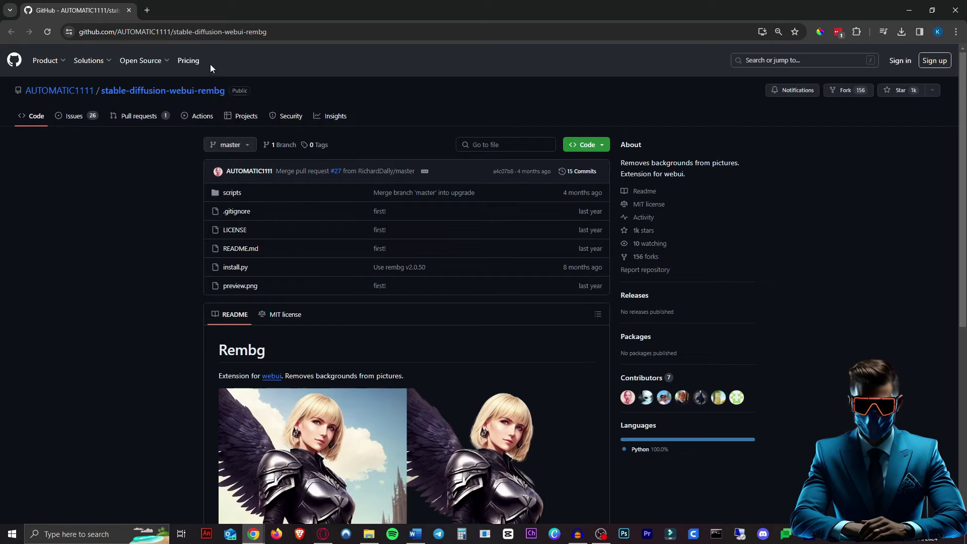
key(alt+Tab)
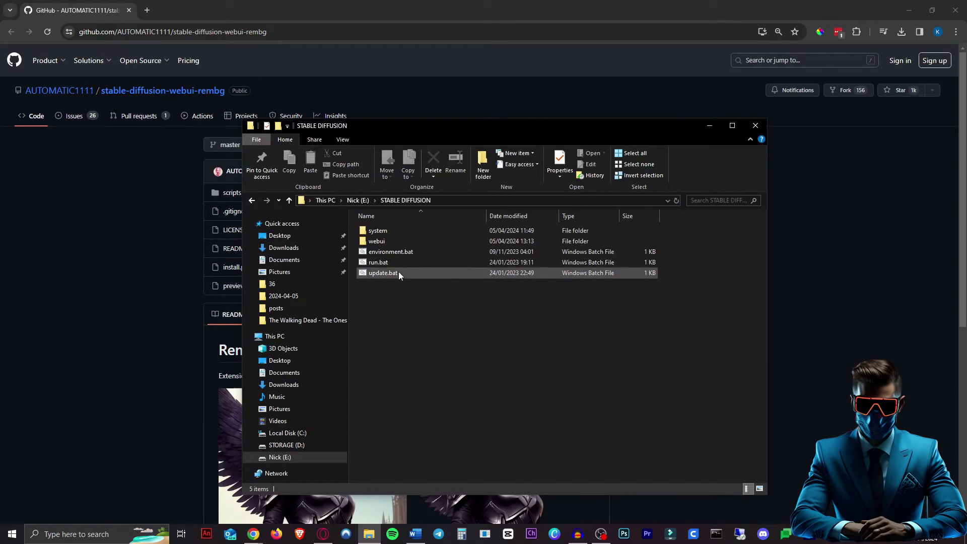
double_click(399, 263)
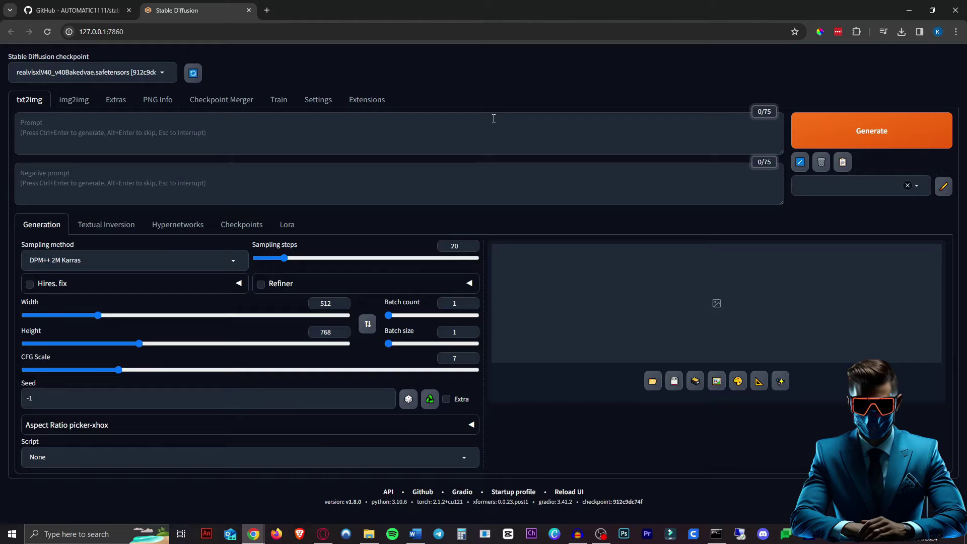
click(383, 100)
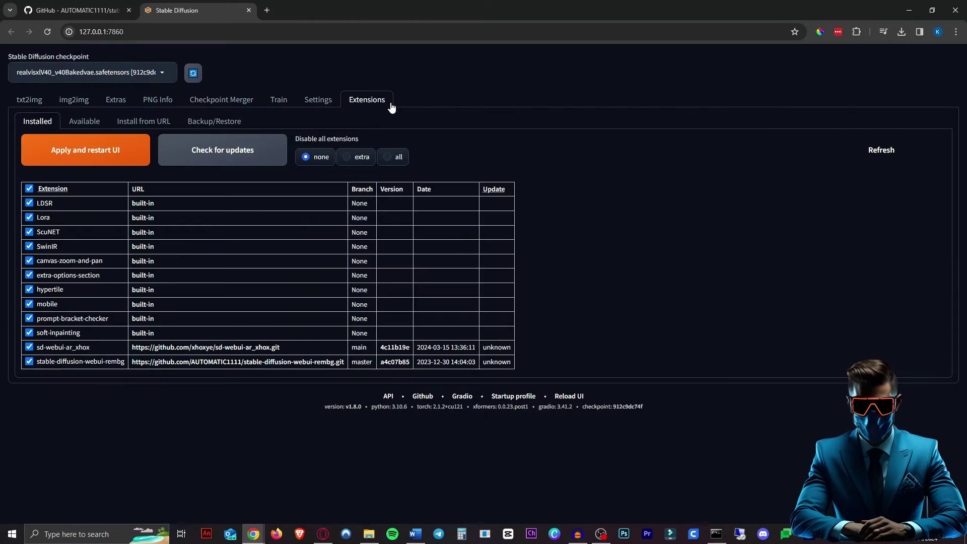
click(88, 127)
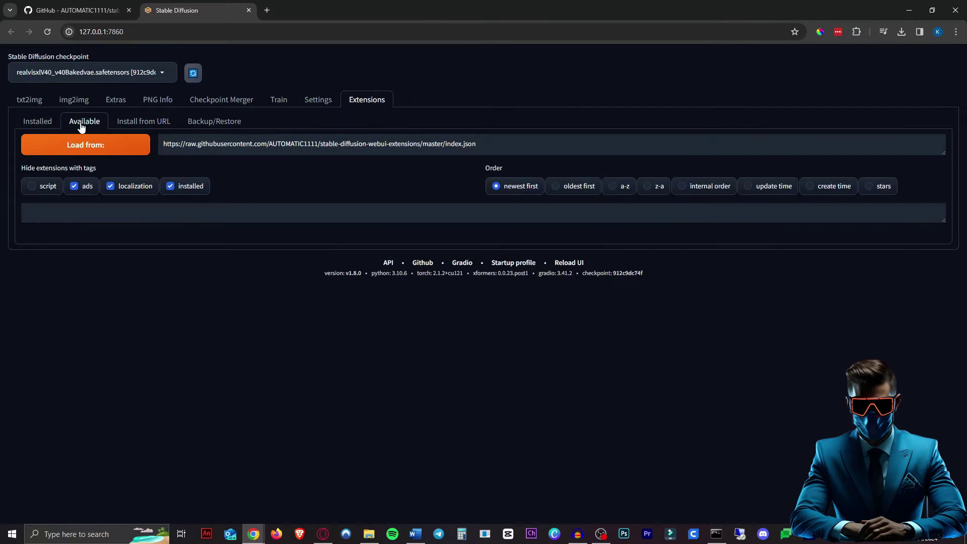
click(115, 147)
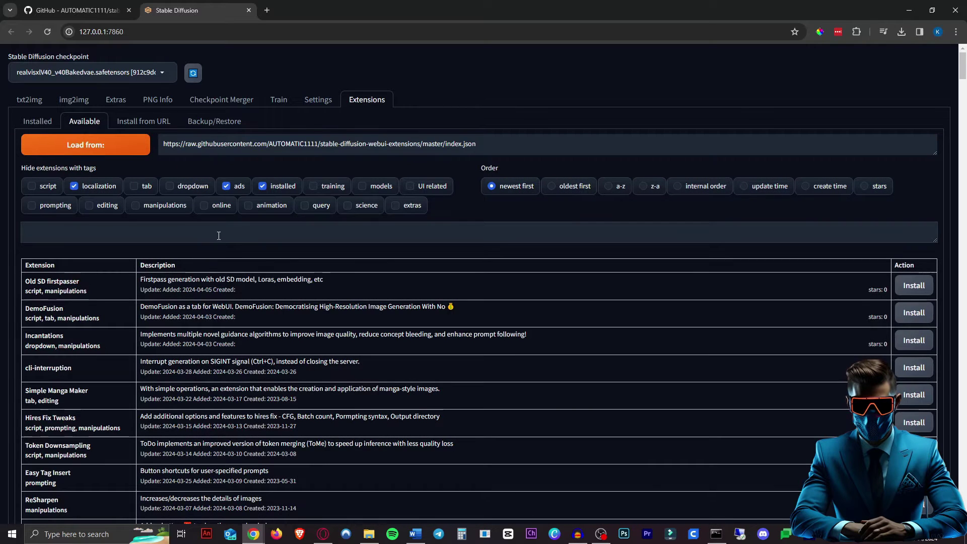
text(rembg)
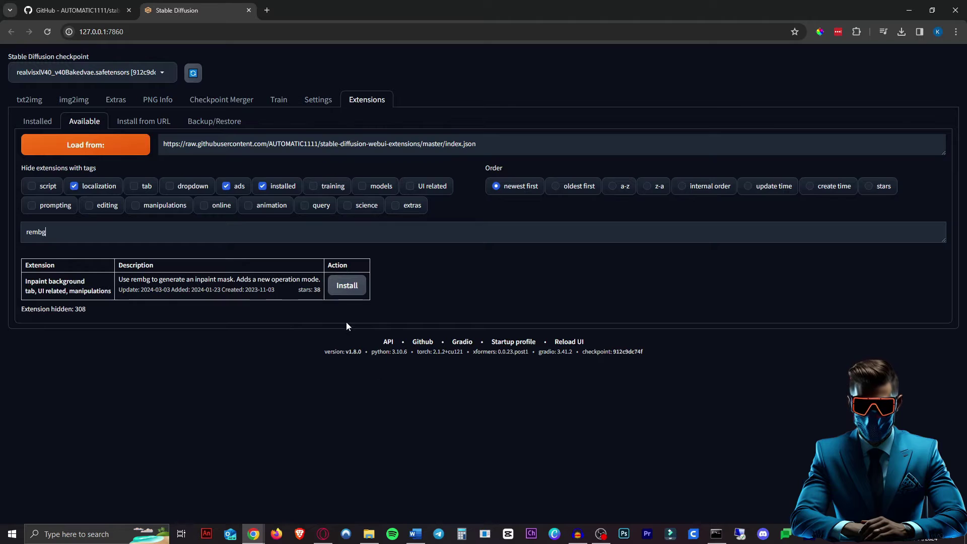
click(42, 124)
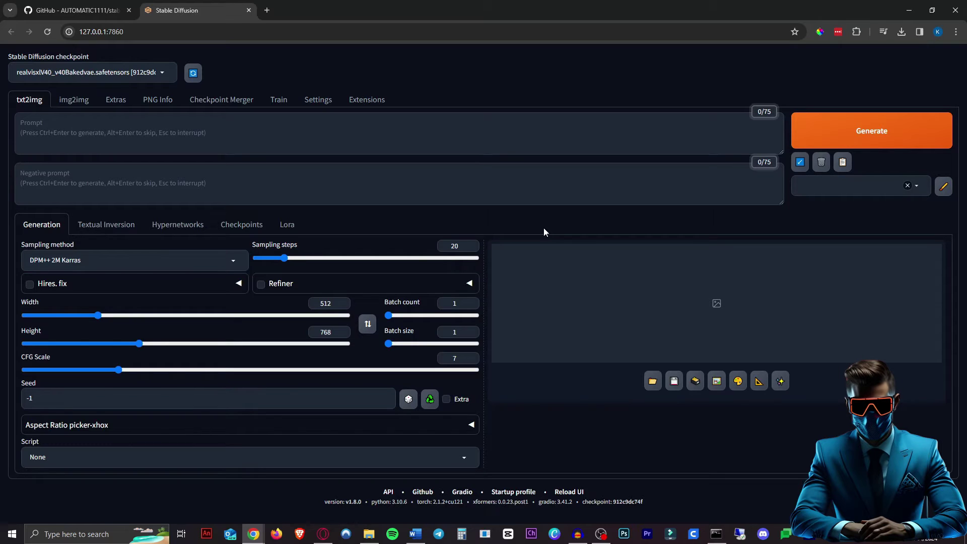
Add Rembg to the txt2img/img2img postprocessing operations, apply settings, and reload the UI
click(315, 103)
scroll(58, 387, down, 10)
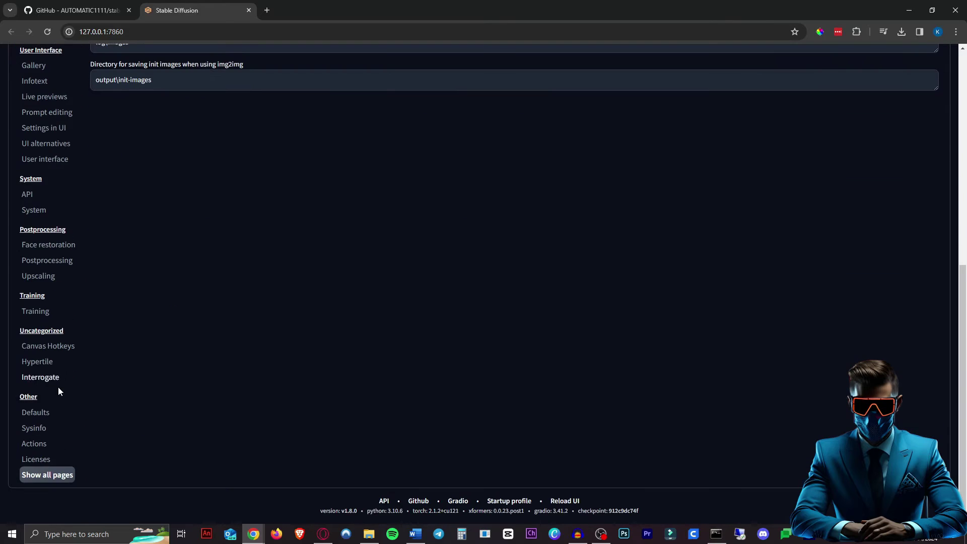
click(58, 260)
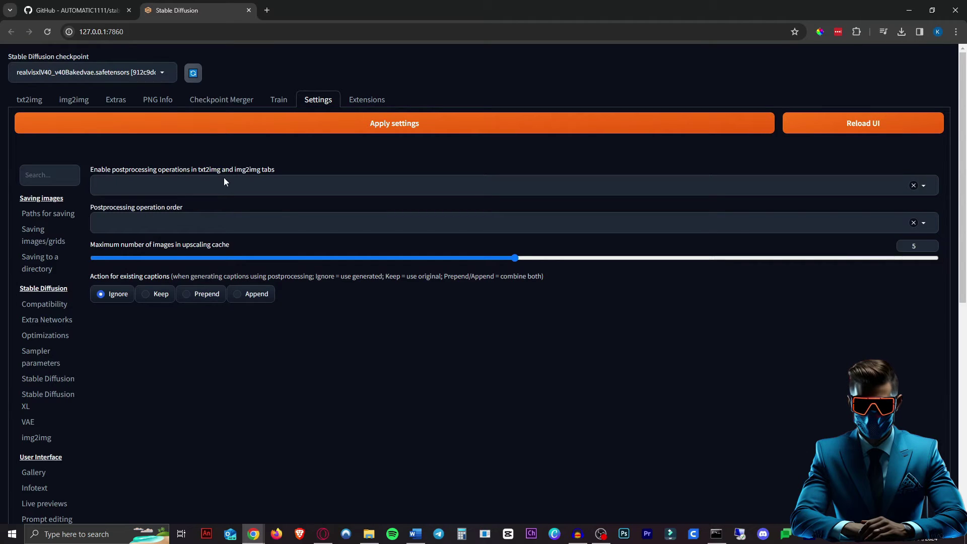
click(261, 184)
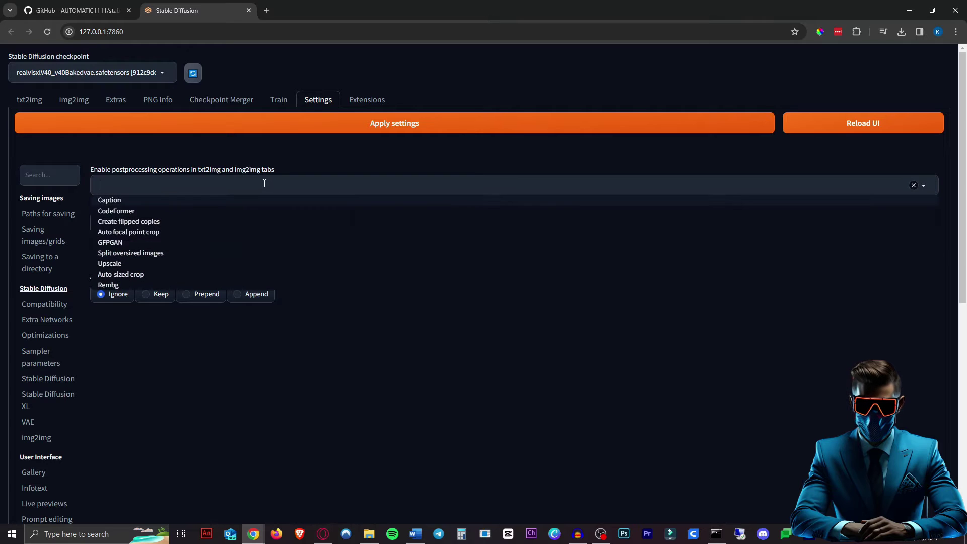
click(119, 286)
click(271, 397)
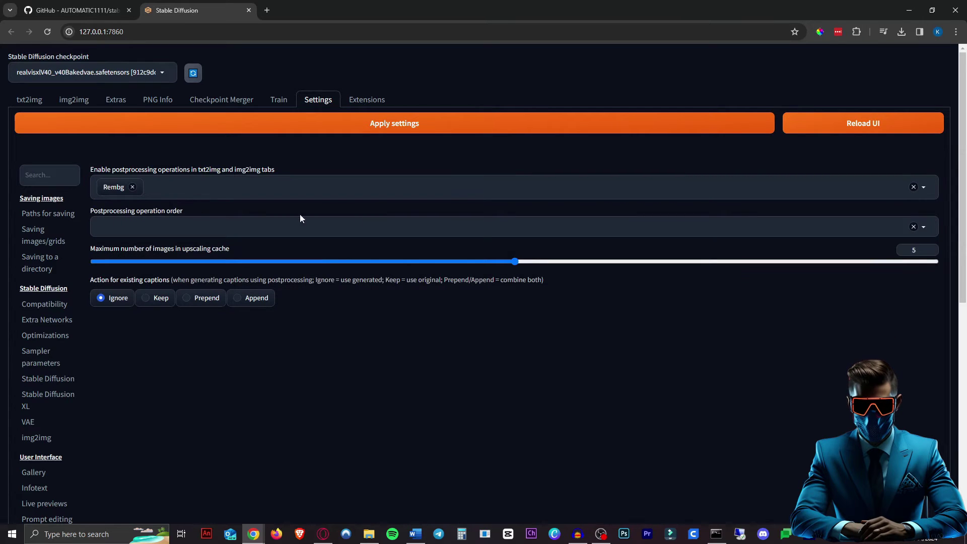
click(403, 125)
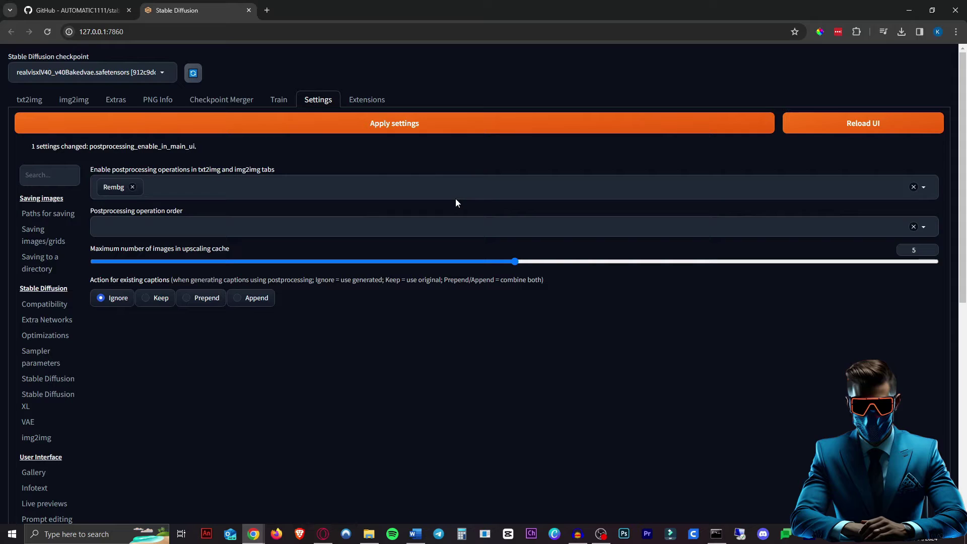
click(867, 129)
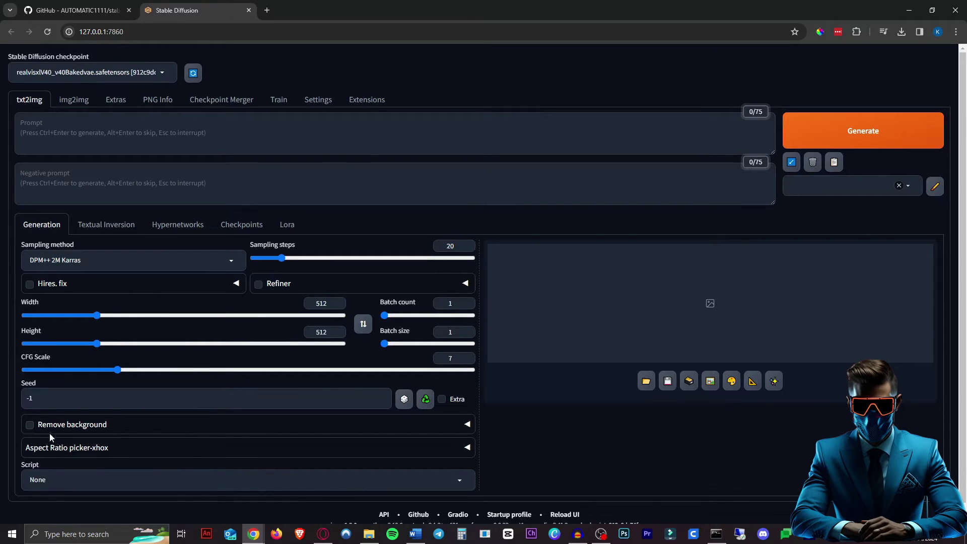
Enable Remove background with the isnet-general-use model and turn on Alpha matting
click(68, 428)
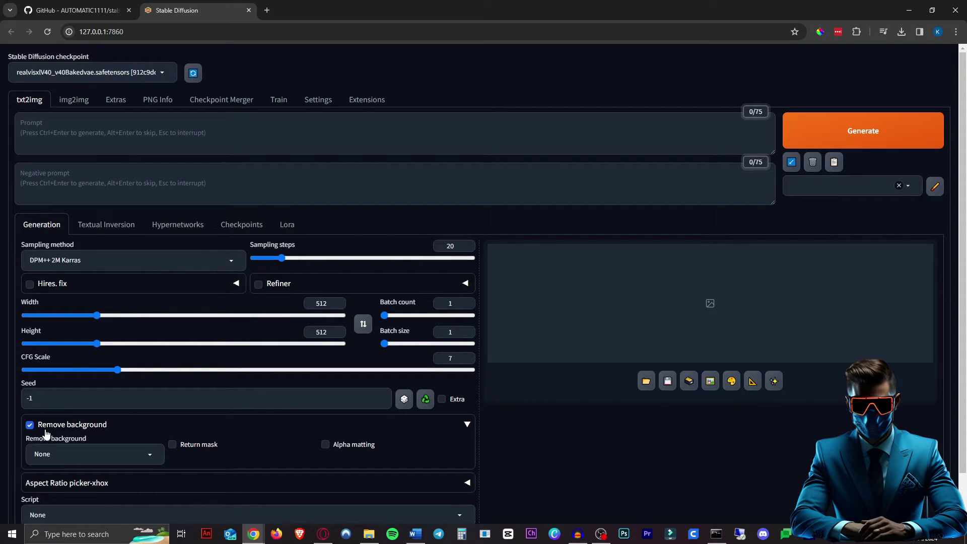
scroll(151, 409, down, 1)
click(151, 407)
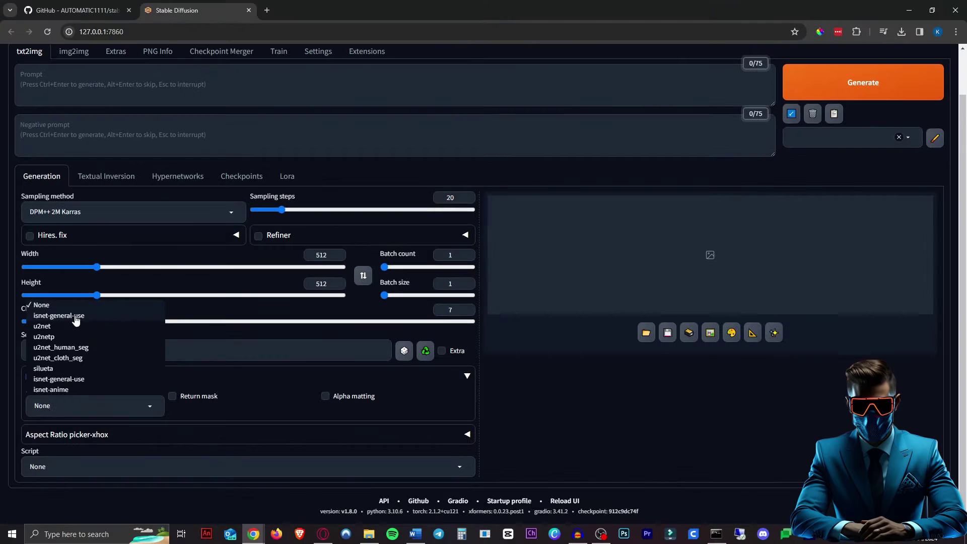
click(232, 144)
click(155, 409)
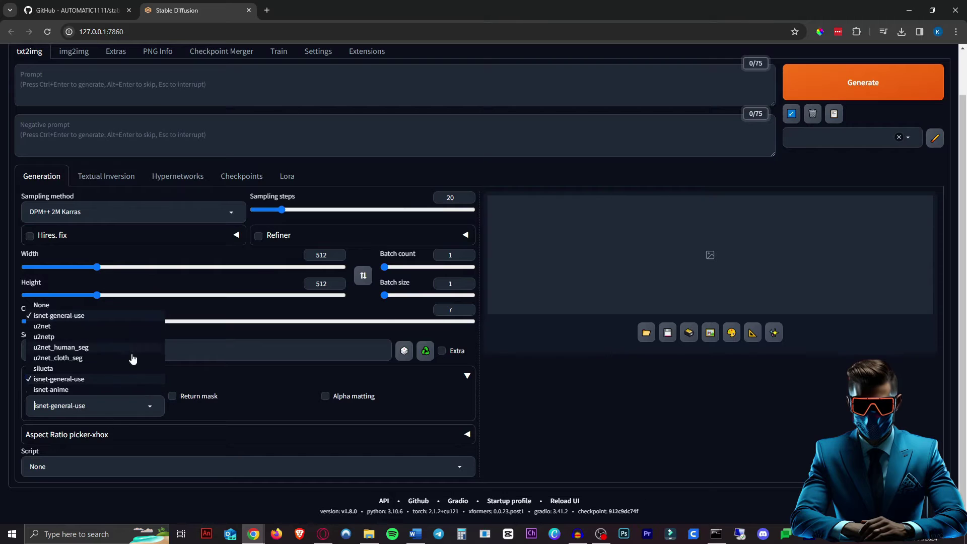
scroll(207, 424, up, 1)
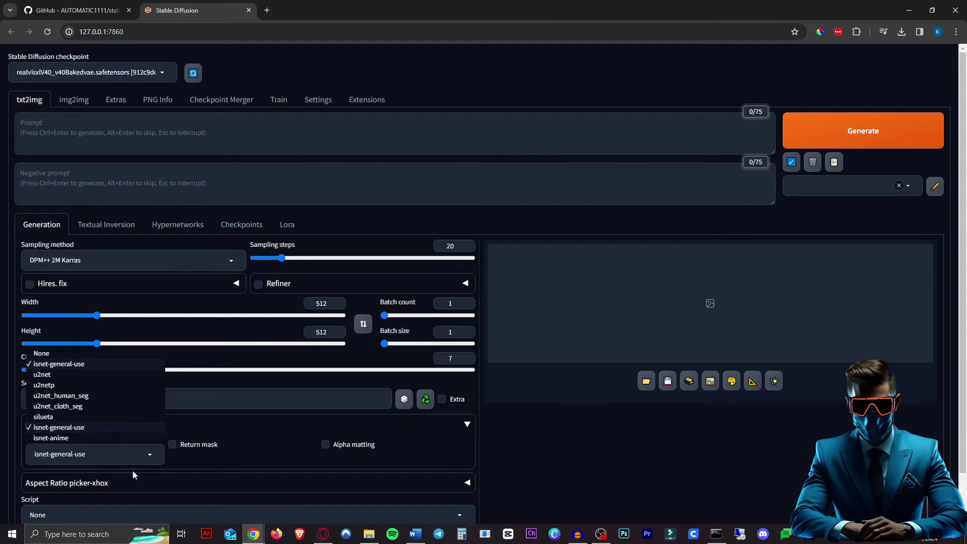
click(225, 471)
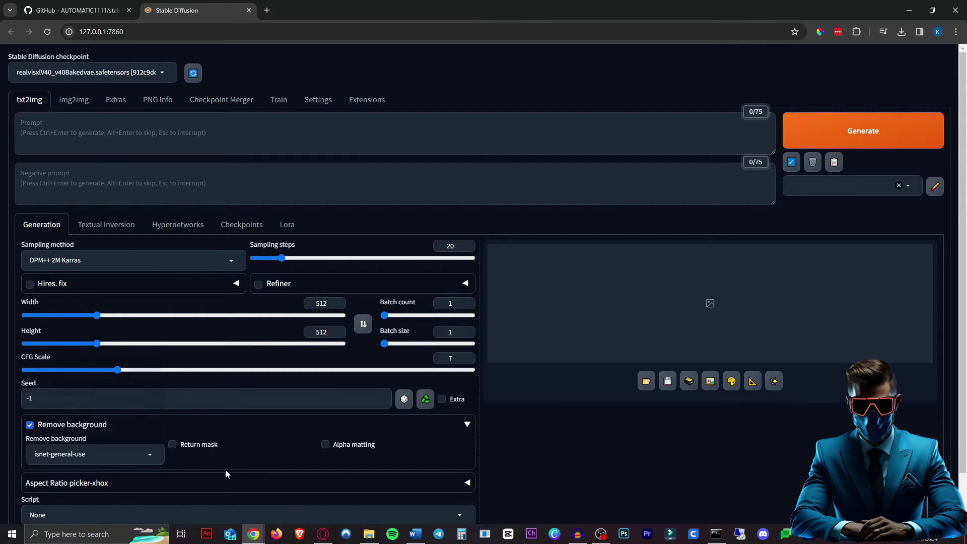
click(325, 445)
scroll(237, 452, down, 2)
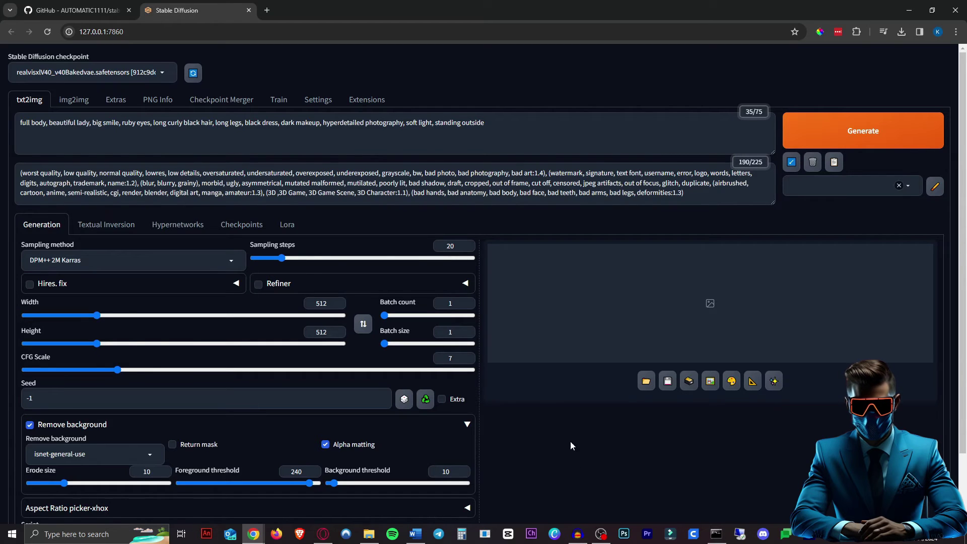
Set height to 768 and sampling steps to 30 for a 512×768 portrait
drag(97, 344, 137, 344)
drag(281, 258, 296, 258)
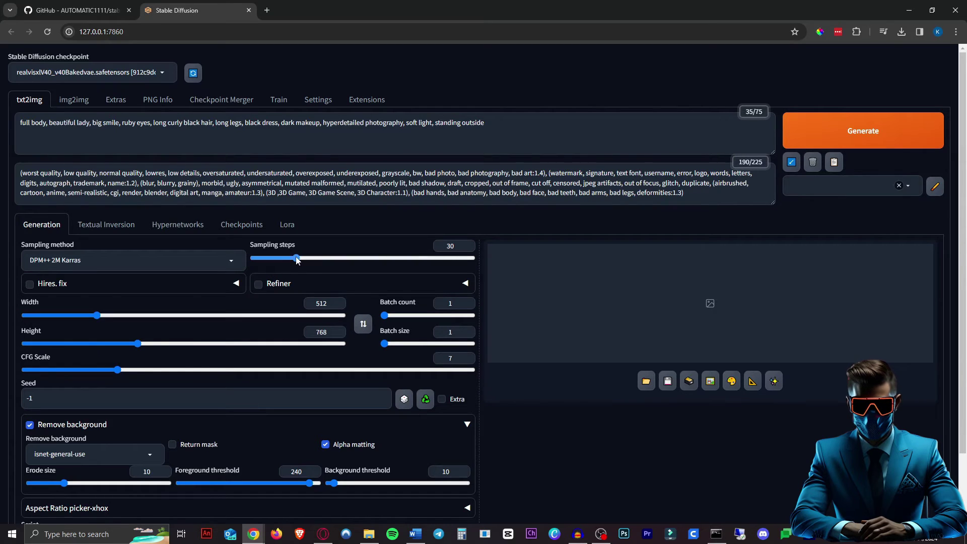
scroll(365, 243, down, 2)
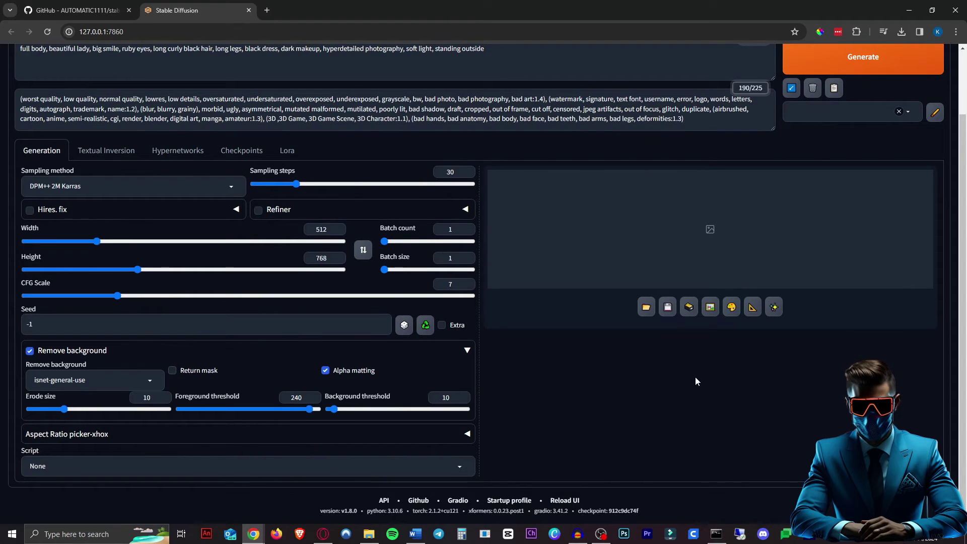
scroll(641, 326, up, 2)
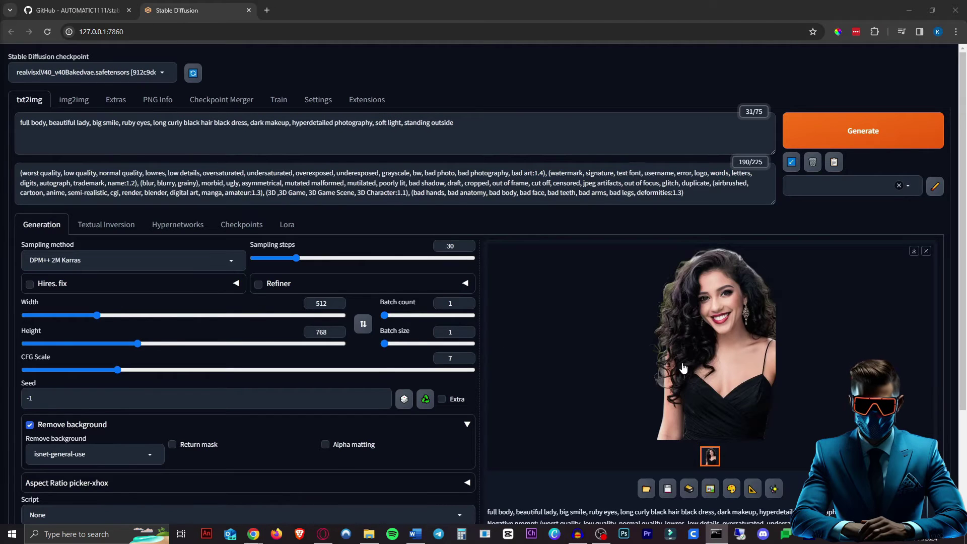
Inspect the background-removed portrait in the lightbox, then re-enable Alpha matting
click(699, 347)
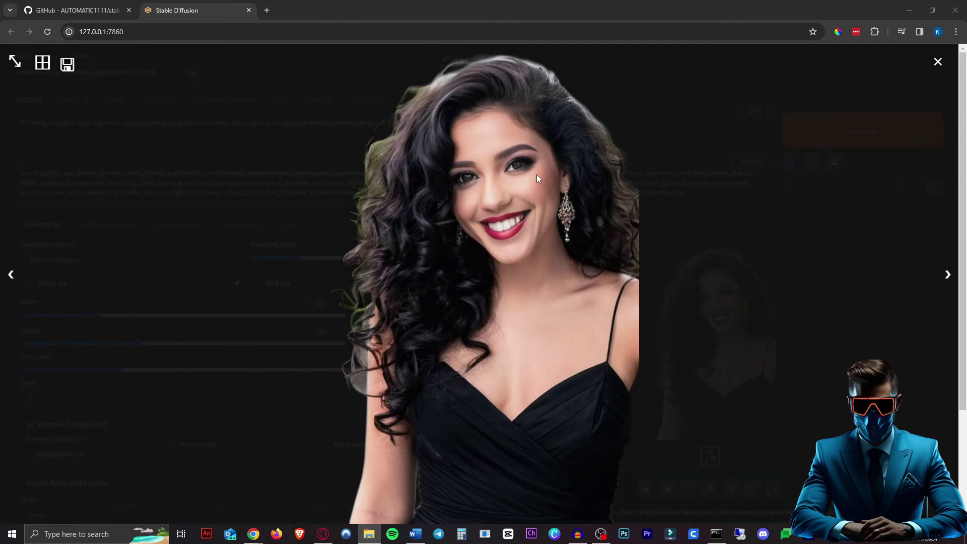
click(277, 223)
scroll(217, 362, down, 3)
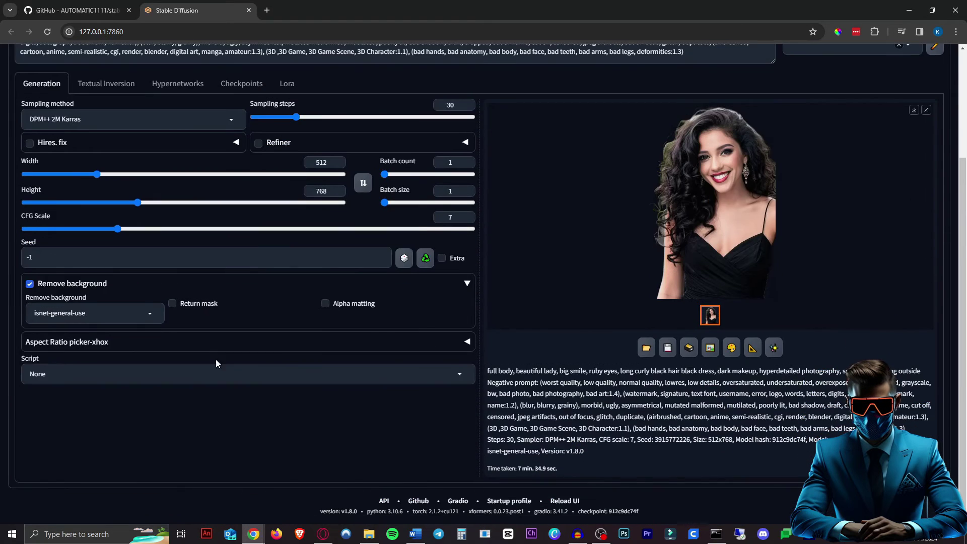
click(353, 304)
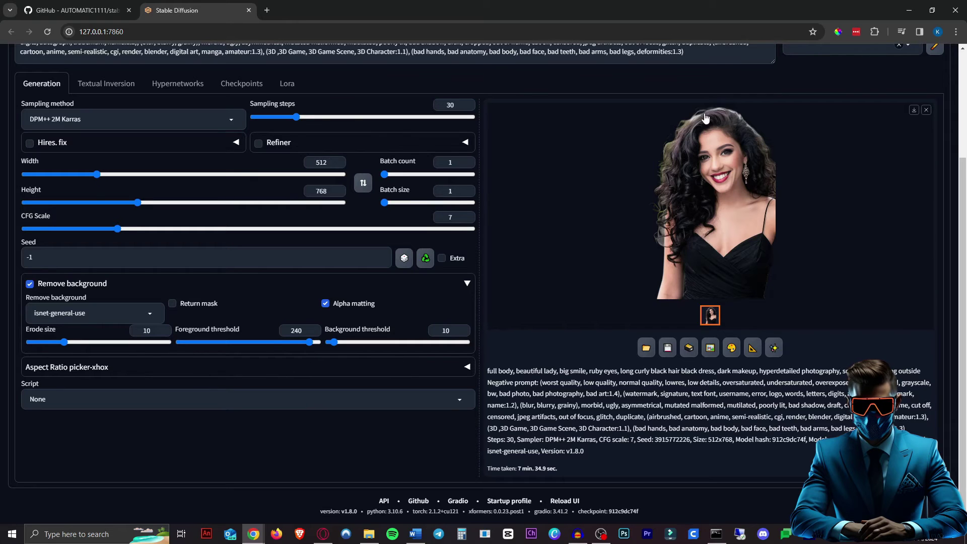
scroll(229, 207, up, 3)
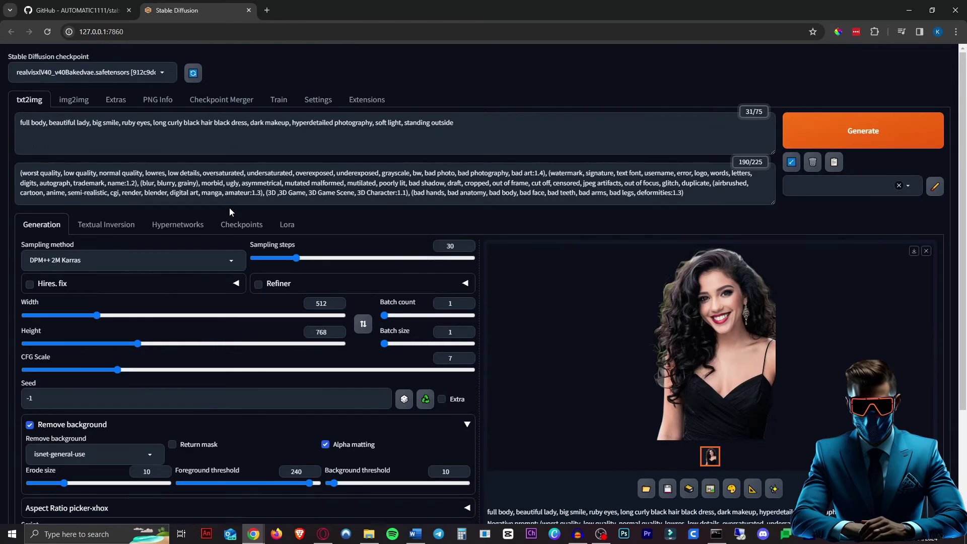
In Extras, load the purple-haired portrait, enable Remove background, and process it
click(116, 99)
drag(216, 147, 257, 212)
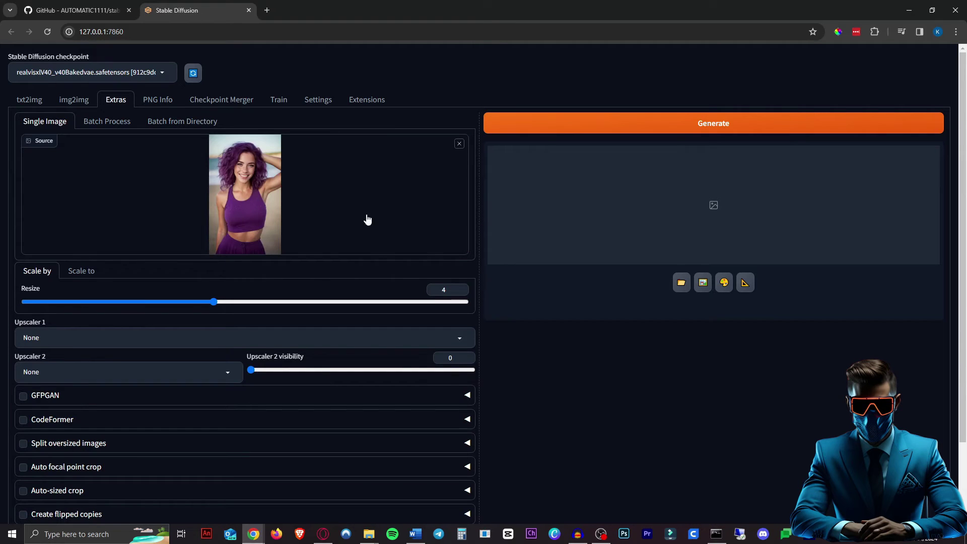
scroll(62, 488, down, 2)
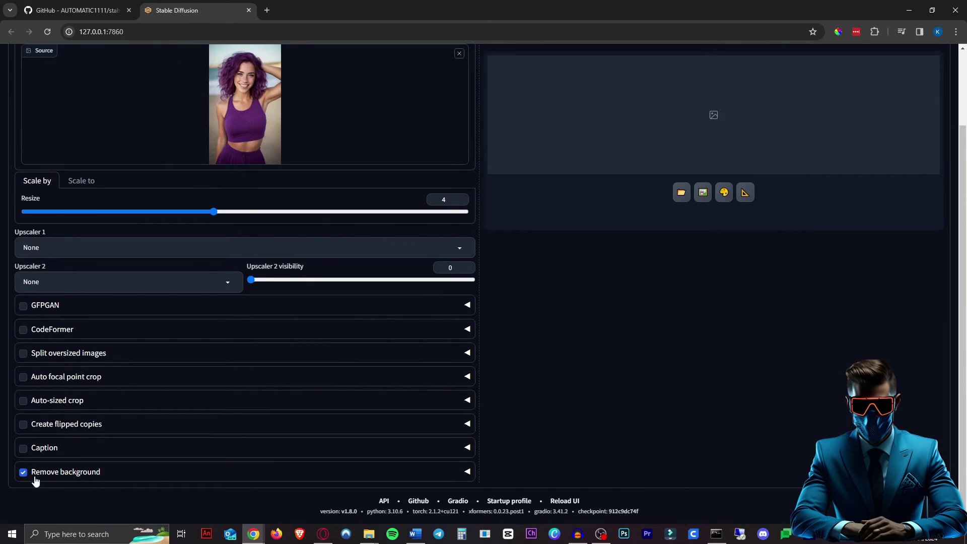
click(460, 472)
scroll(271, 445, down, 1)
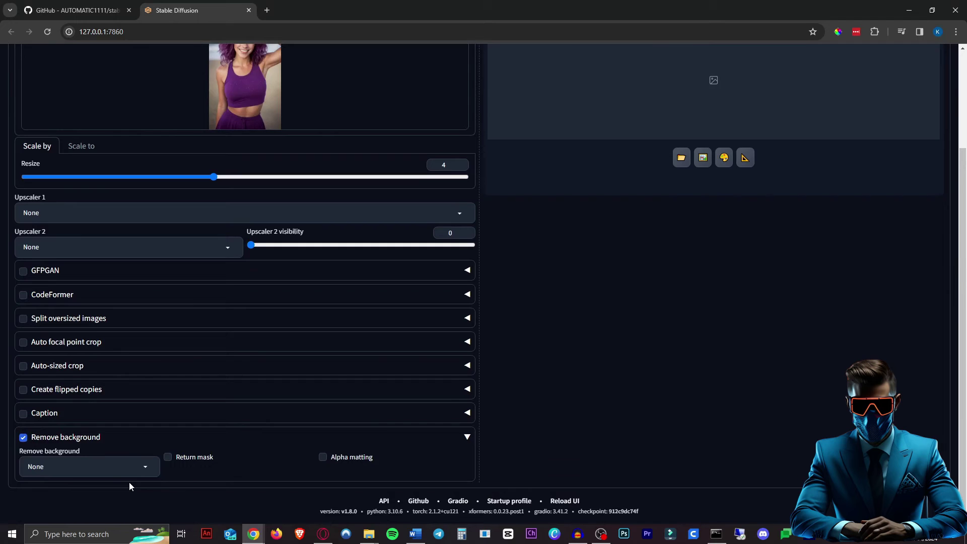
scroll(686, 132, up, 2)
click(689, 126)
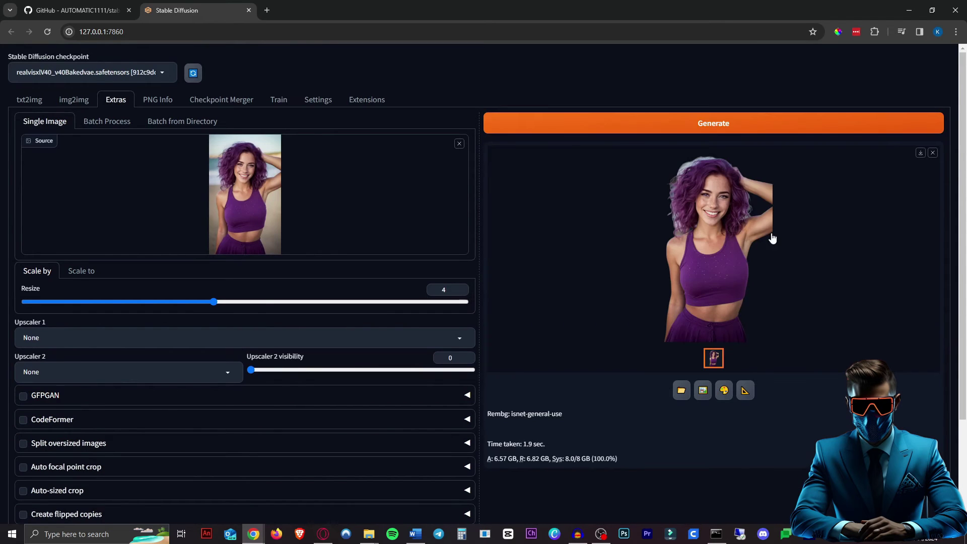
Inspect the cut-out portrait, raise Erode size to 15, and open the skateboarding llama photo
click(726, 187)
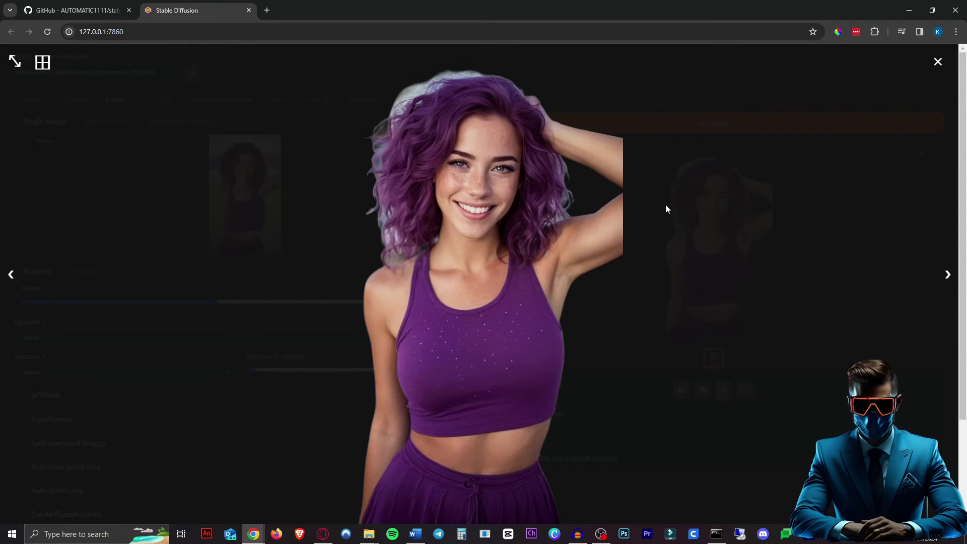
click(533, 252)
scroll(302, 302, down, 3)
click(64, 504)
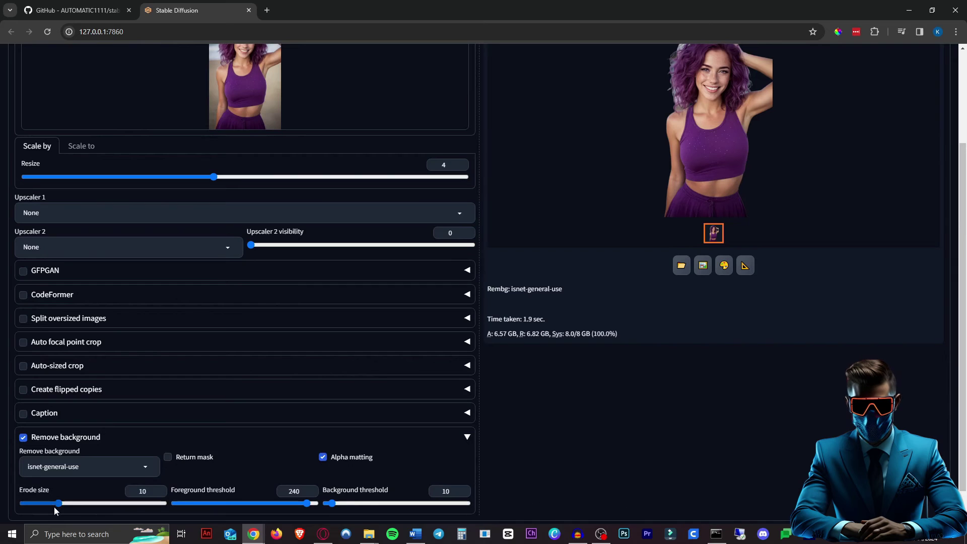
drag(64, 505, 72, 505)
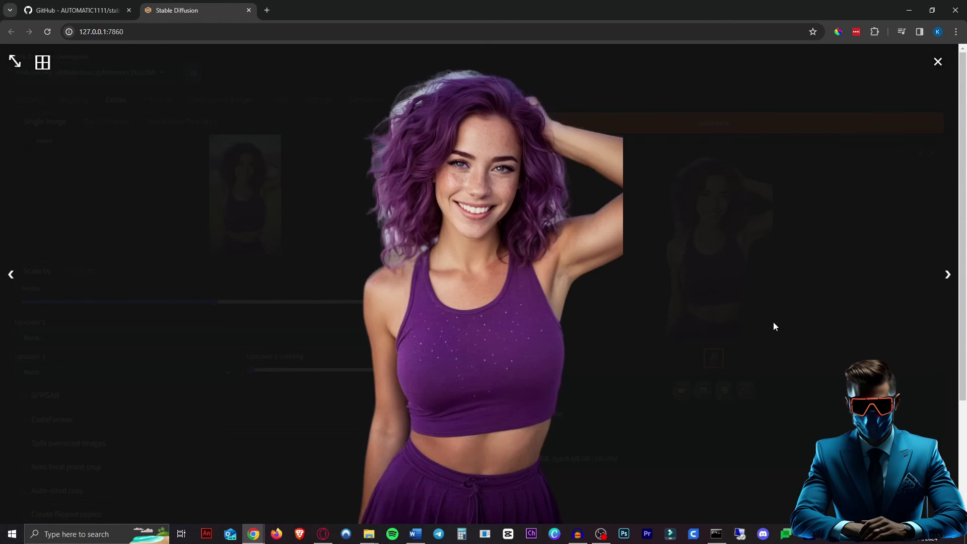
click(773, 327)
scroll(774, 327, down, 5)
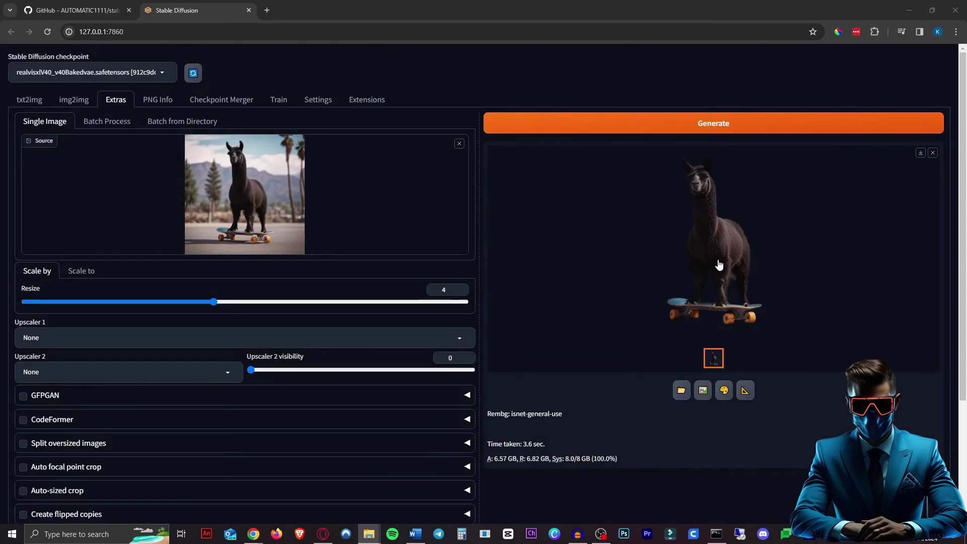
View the background-removed llama 00007.png full size in a new tab, then return to txt2img
click(723, 267)
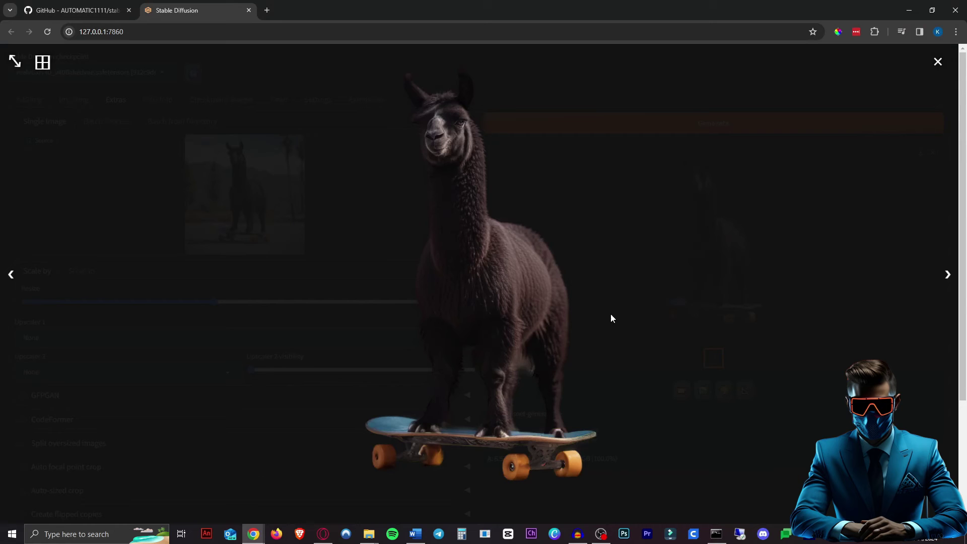
middle_click(645, 355)
click(369, 11)
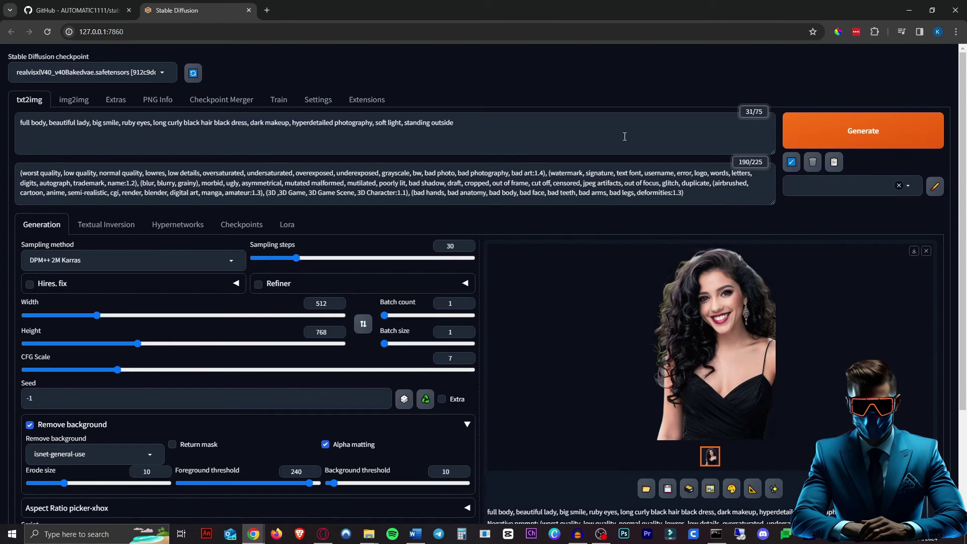
Append ", white background" to the end of the positive prompt
click(493, 134)
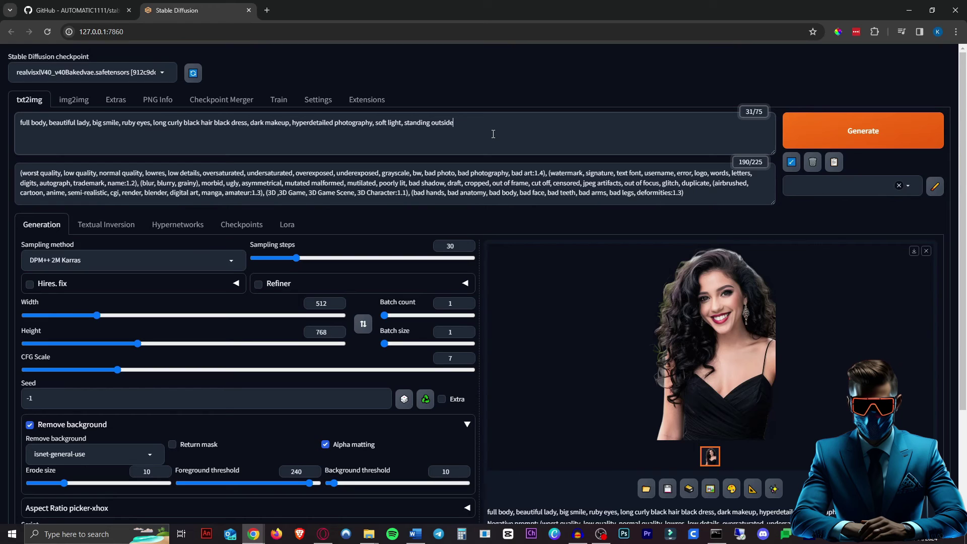
text(, white background)
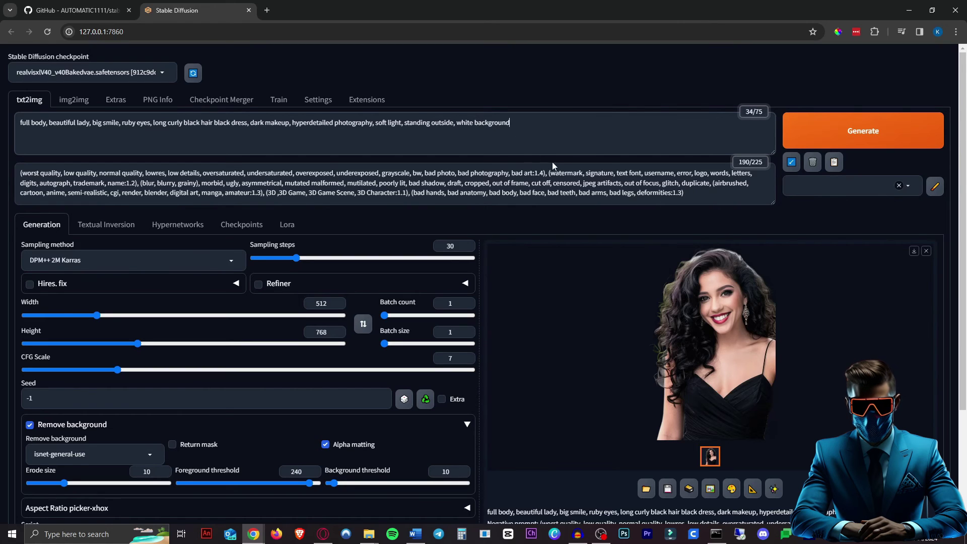